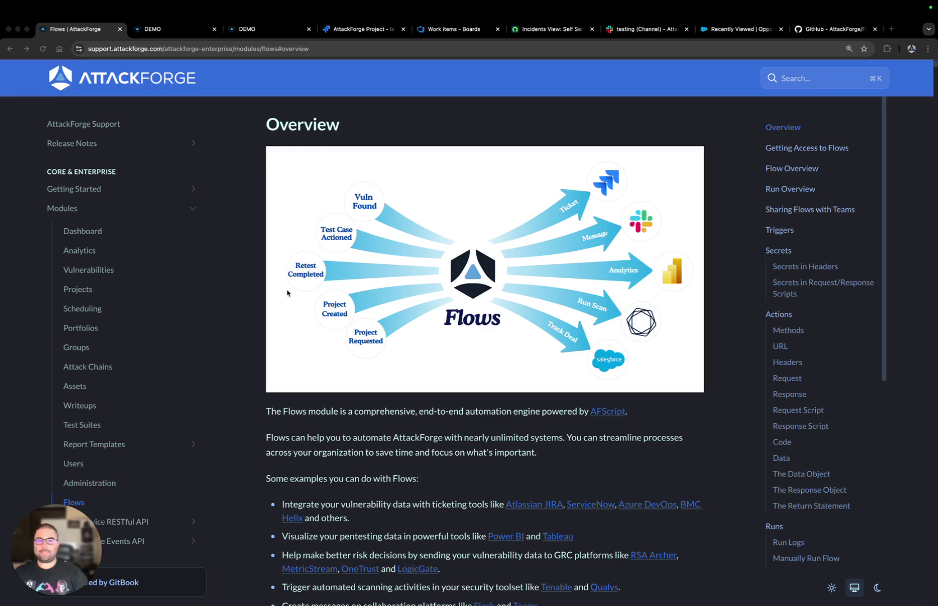
- Start a new vulnerability in the ACME Corp. Web App Pentest project
{"action": "left_click", "coordinate": [162, 33]}
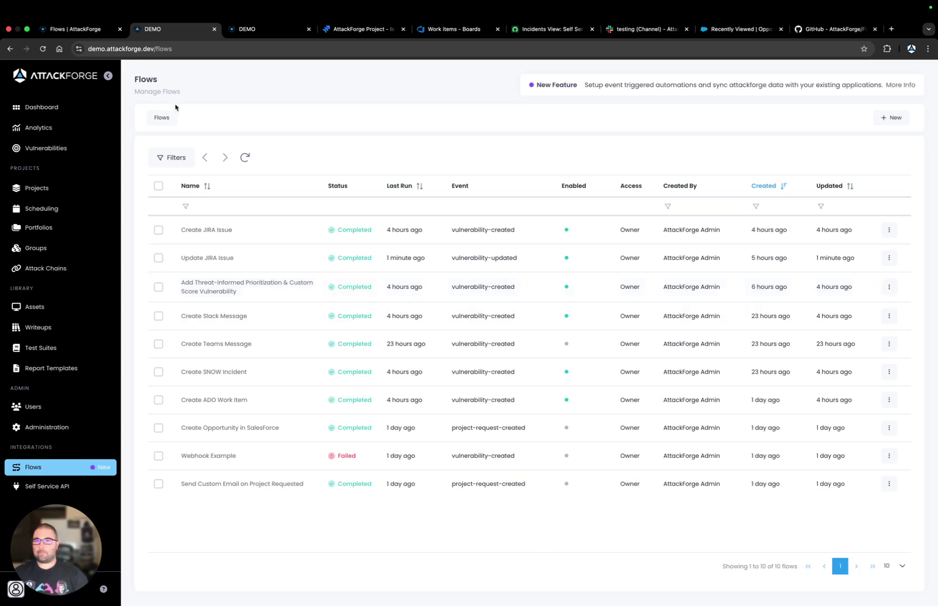
{"action": "left_click", "coordinate": [249, 29]}
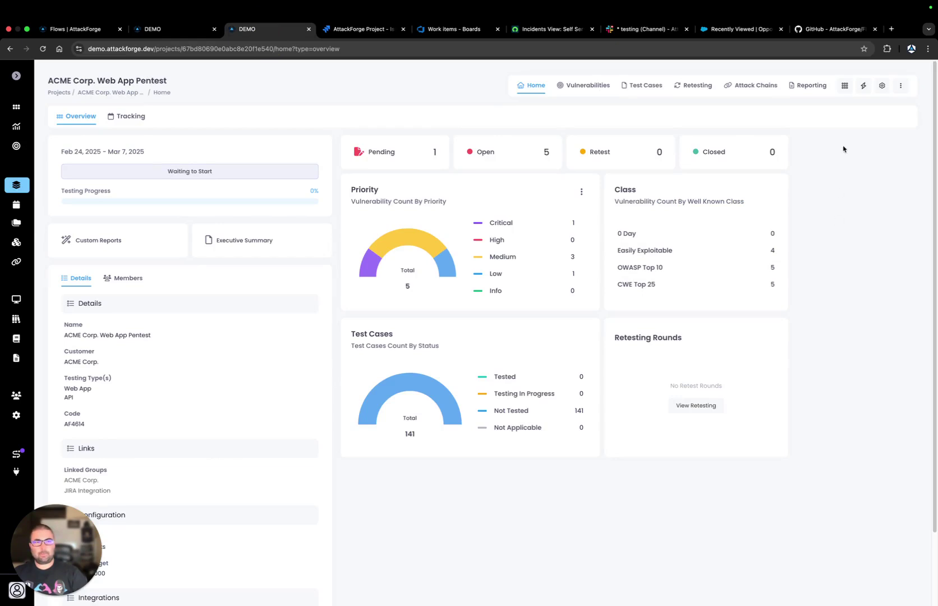
{"action": "left_click", "coordinate": [859, 95]}
{"action": "left_click", "coordinate": [856, 104]}
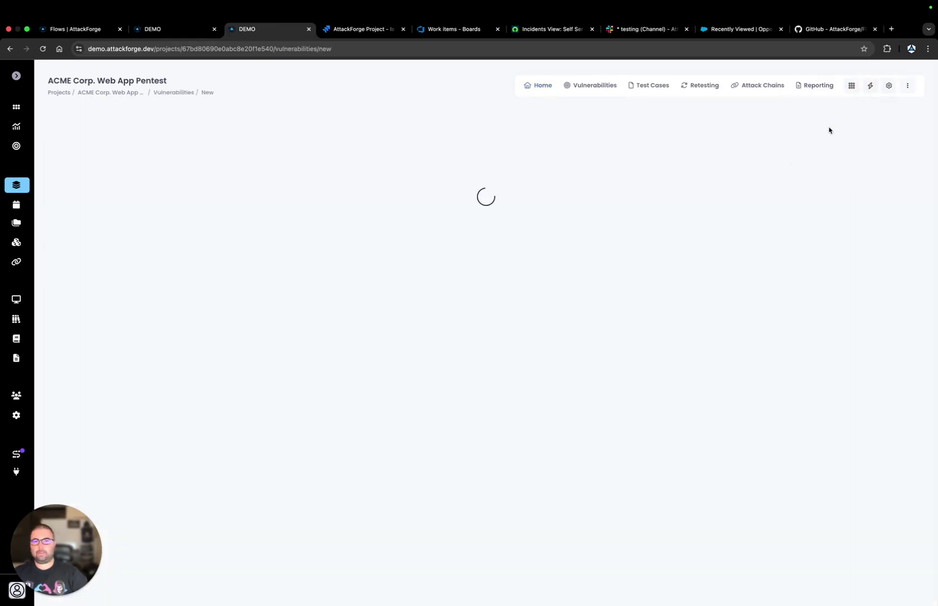
- Search the writeups for "reflected cross" and select Reflected Cross Site Scripting for the new vulnerability
{"action": "left_click", "coordinate": [347, 189]}
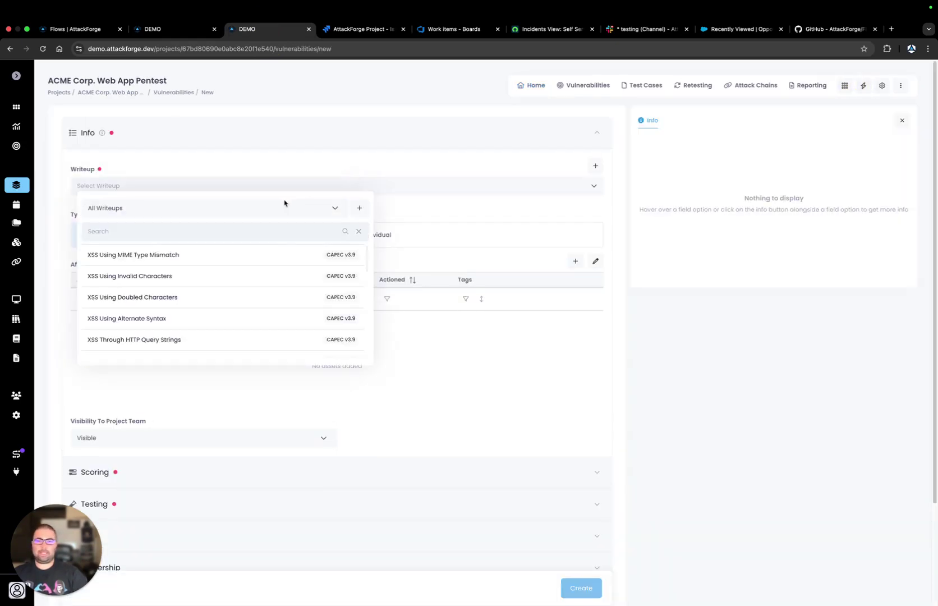
{"action": "type", "text": "reflected "}
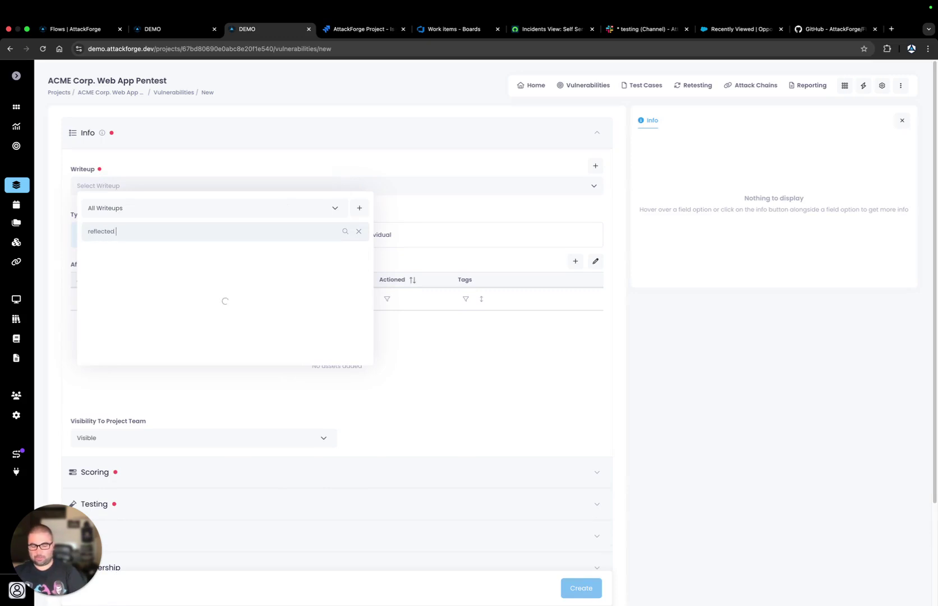
{"action": "type", "text": "cross"}
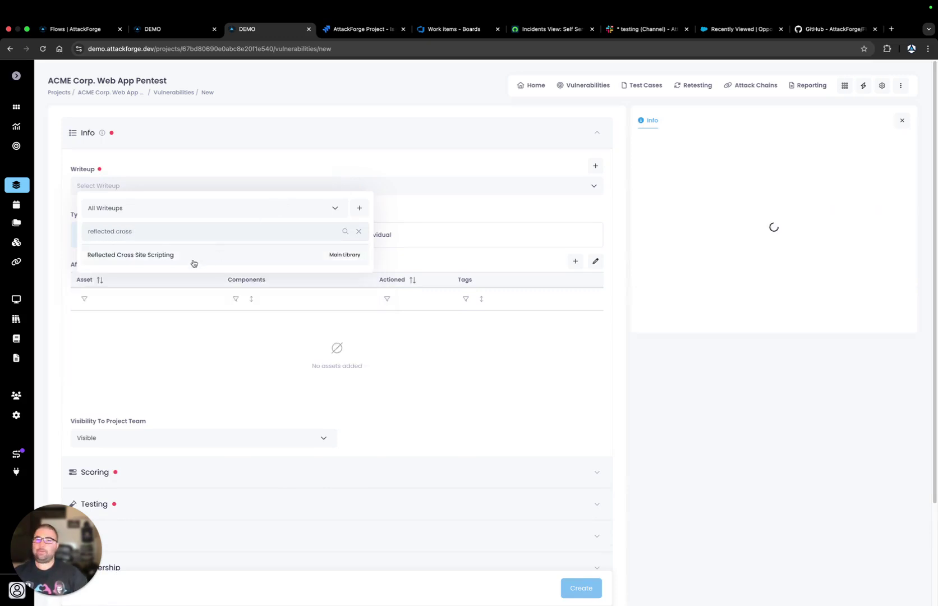
{"action": "left_click", "coordinate": [193, 259]}
{"action": "scroll", "coordinate": [750, 220], "scroll_direction": "down", "scroll_amount": 5}
{"action": "scroll", "coordinate": [750, 220], "scroll_direction": "down", "scroll_amount": 10}
{"action": "scroll", "coordinate": [707, 224], "scroll_direction": "up", "scroll_amount": 15}
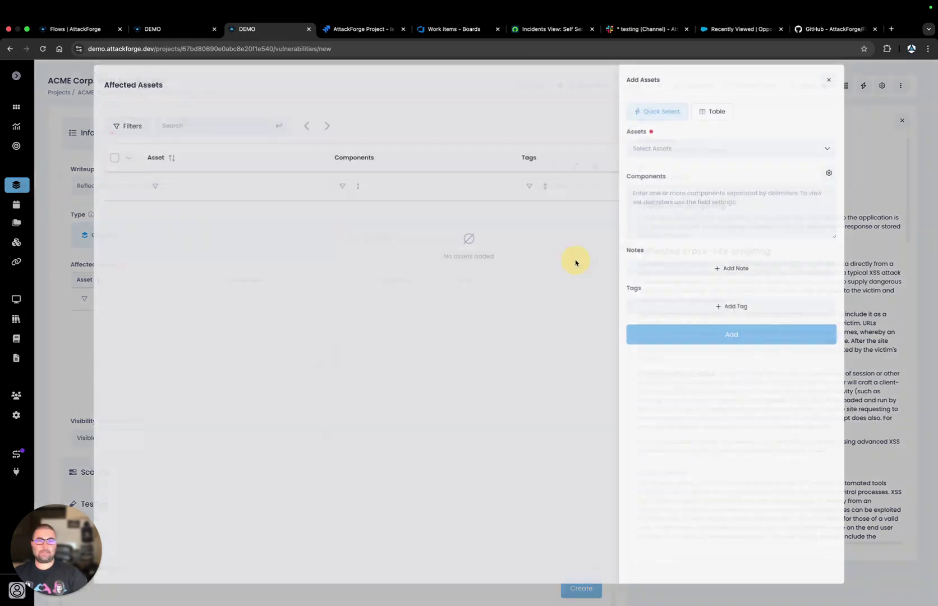
- Add bat-api.attackforge.com and bat-portal.attackforge.com as the vulnerability's affected assets
{"action": "left_click", "coordinate": [575, 262]}
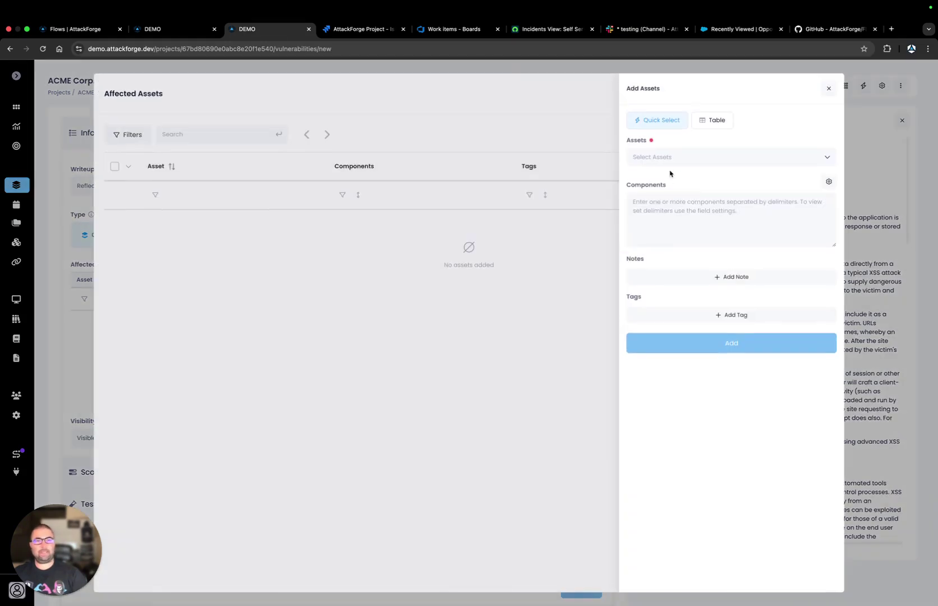
{"action": "left_click", "coordinate": [670, 160]}
{"action": "left_click", "coordinate": [668, 203]}
{"action": "left_click", "coordinate": [666, 226]}
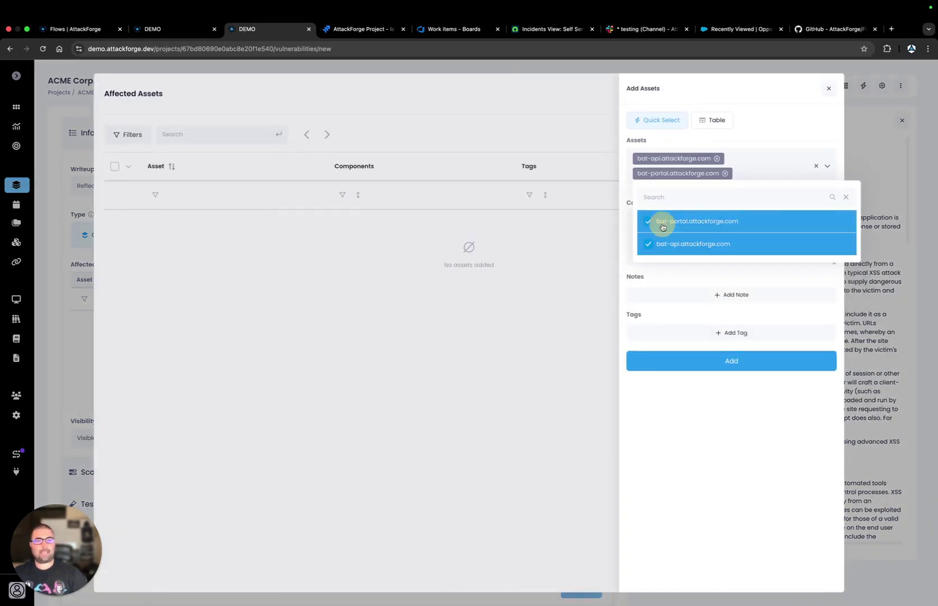
{"action": "left_click", "coordinate": [675, 362]}
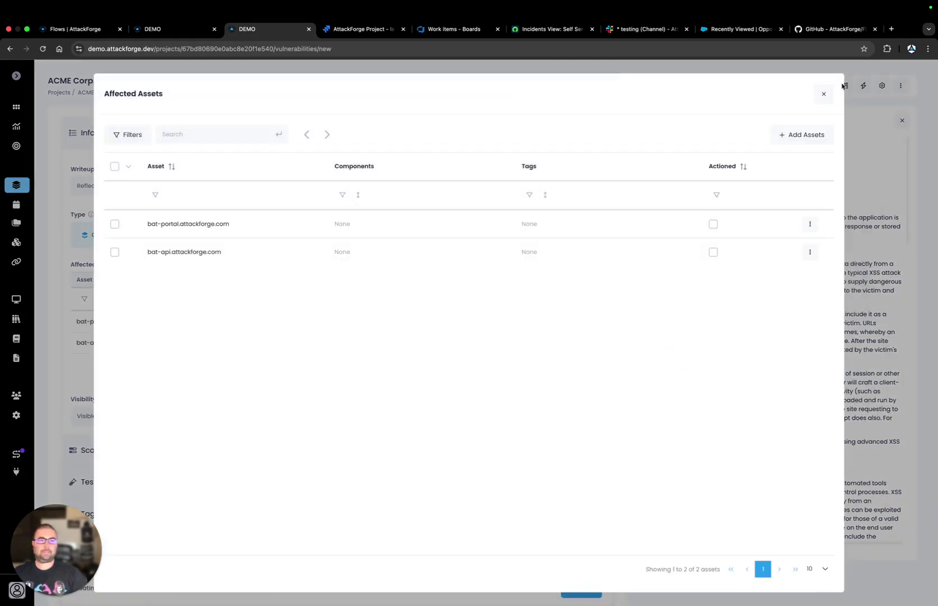
{"action": "left_click", "coordinate": [823, 93]}
- Create the Reflected Cross Site Scripting vulnerability and reload its details page
{"action": "mouse_move", "coordinate": [589, 591]}
{"action": "left_click", "coordinate": [596, 564]}
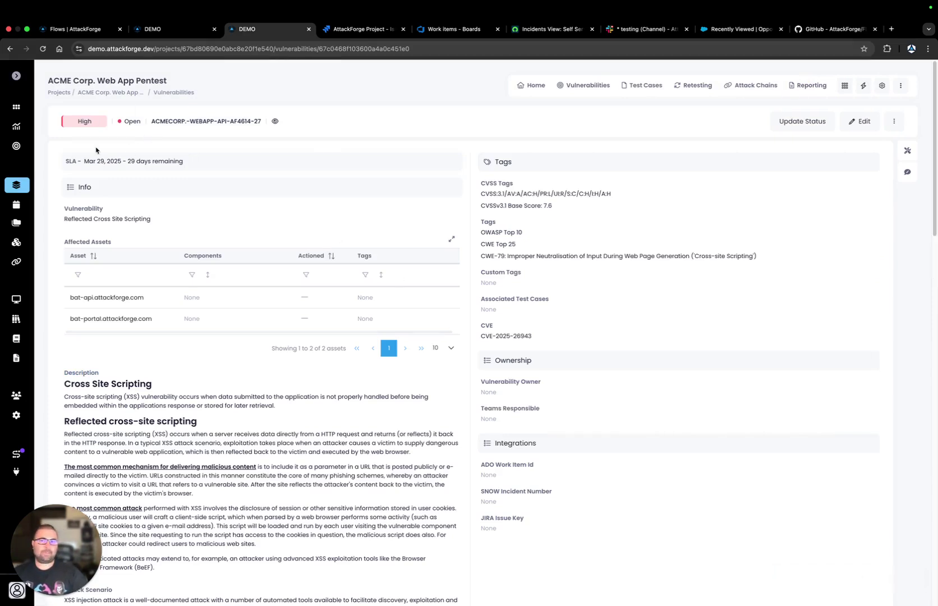
{"action": "left_click", "coordinate": [290, 50]}
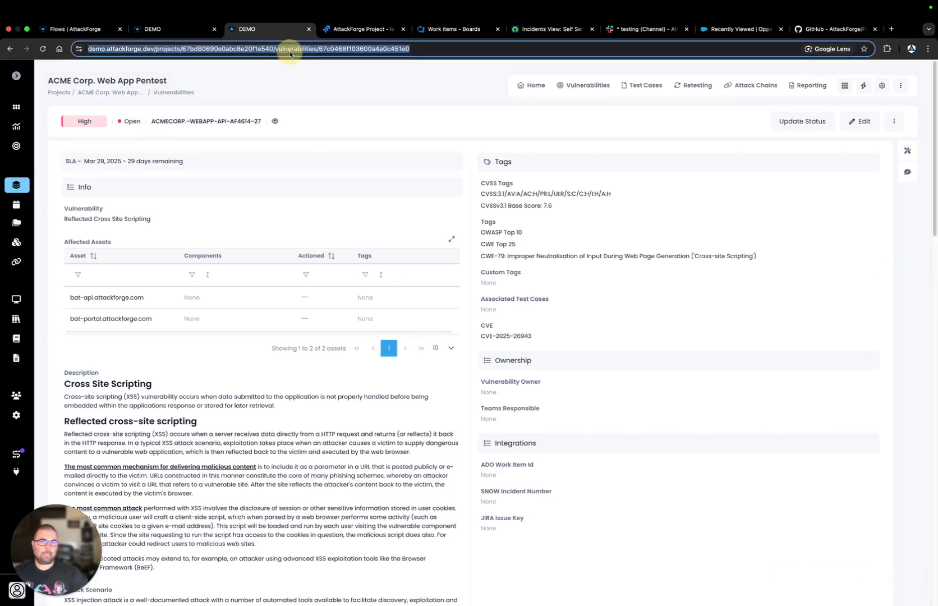
{"action": "key", "text": "Return"}
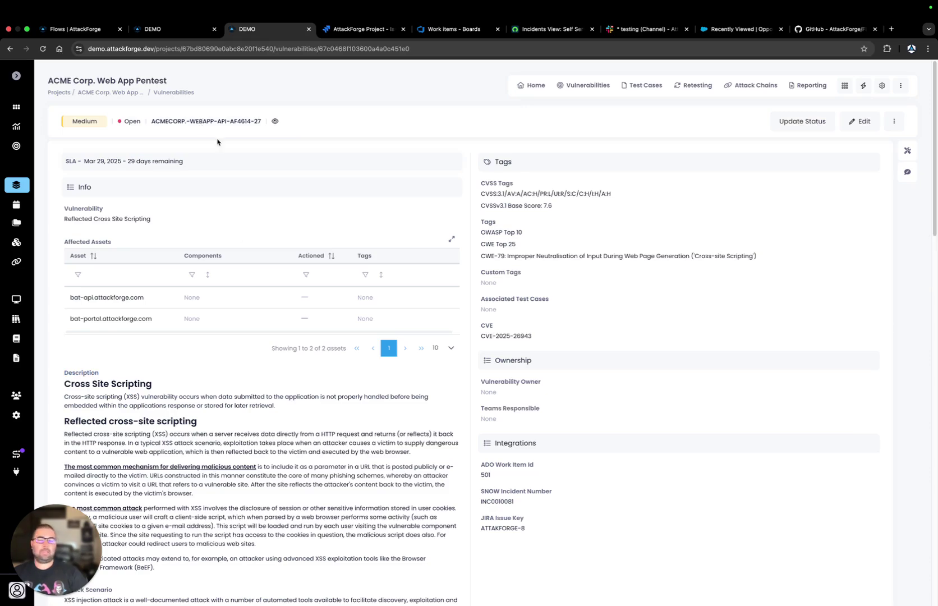
- Examine the vulnerability's description, scoring and testing details, and its ADO, SNOW and JIRA integration fields
{"action": "scroll", "coordinate": [261, 340], "scroll_direction": "down", "scroll_amount": 15}
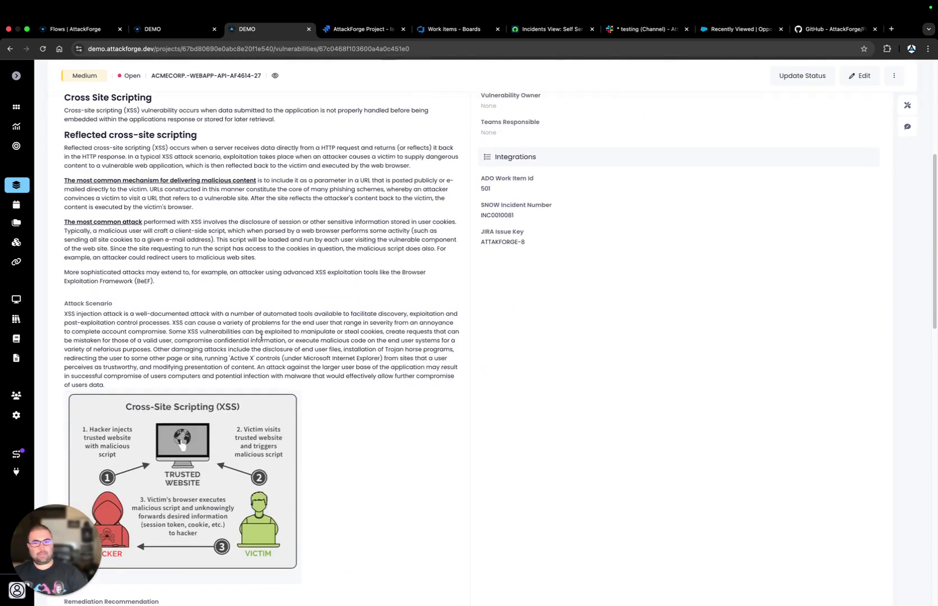
{"action": "scroll", "coordinate": [262, 340], "scroll_direction": "down", "scroll_amount": 15}
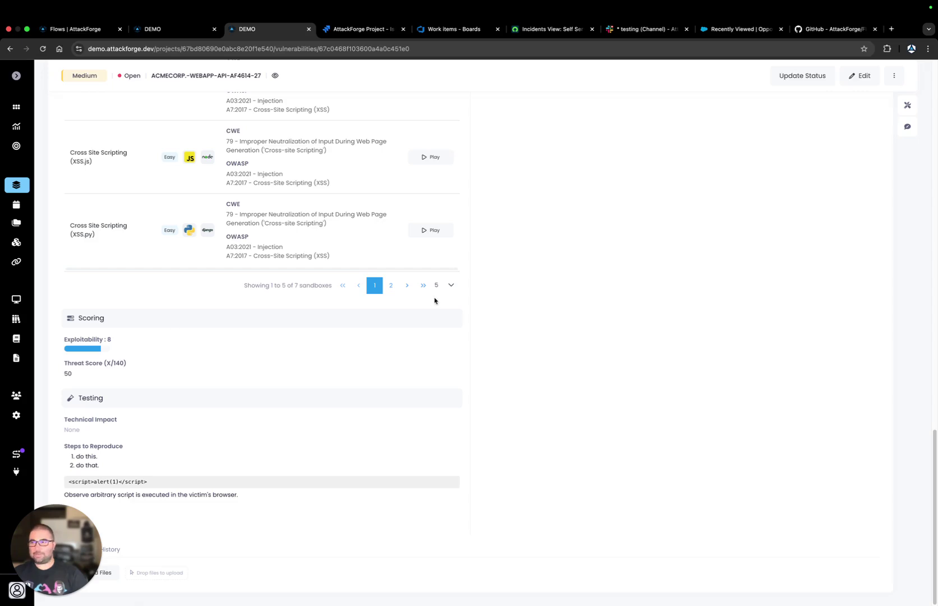
{"action": "scroll", "coordinate": [429, 300], "scroll_direction": "up", "scroll_amount": 10}
{"action": "scroll", "coordinate": [445, 302], "scroll_direction": "up", "scroll_amount": 6}
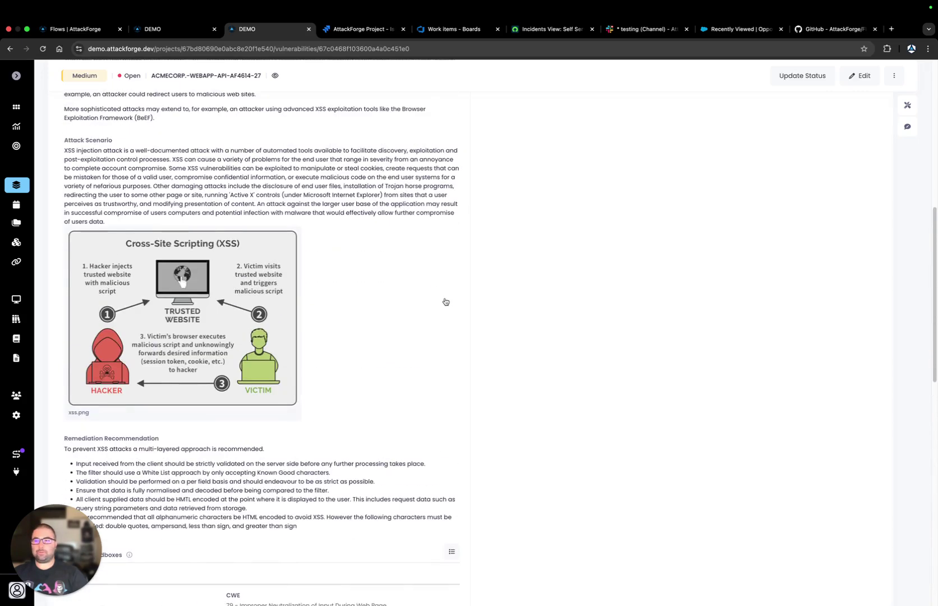
{"action": "scroll", "coordinate": [444, 303], "scroll_direction": "up", "scroll_amount": 3}
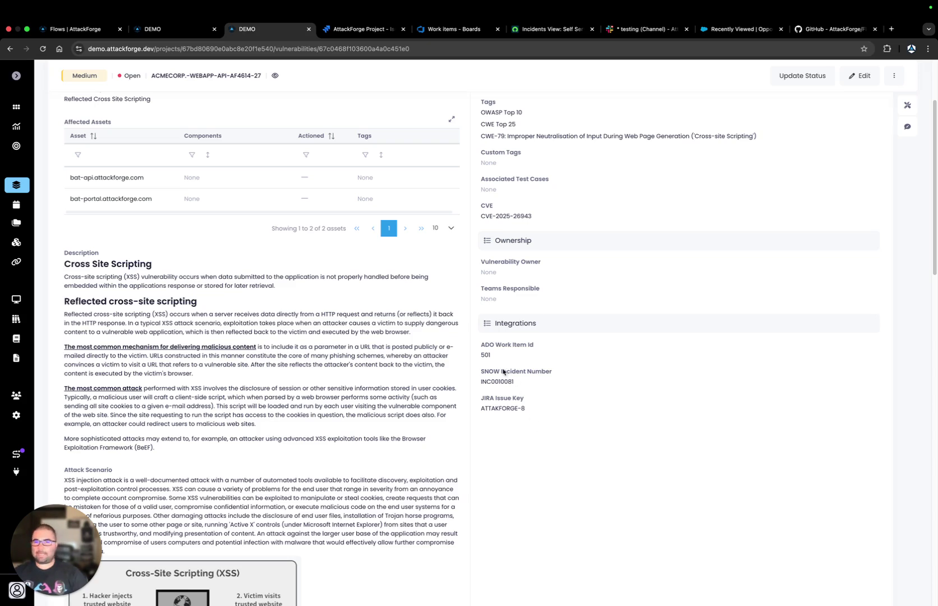
{"action": "left_click", "coordinate": [529, 343]}
{"action": "left_click_drag", "start_coordinate": [485, 370], "coordinate": [535, 366]}
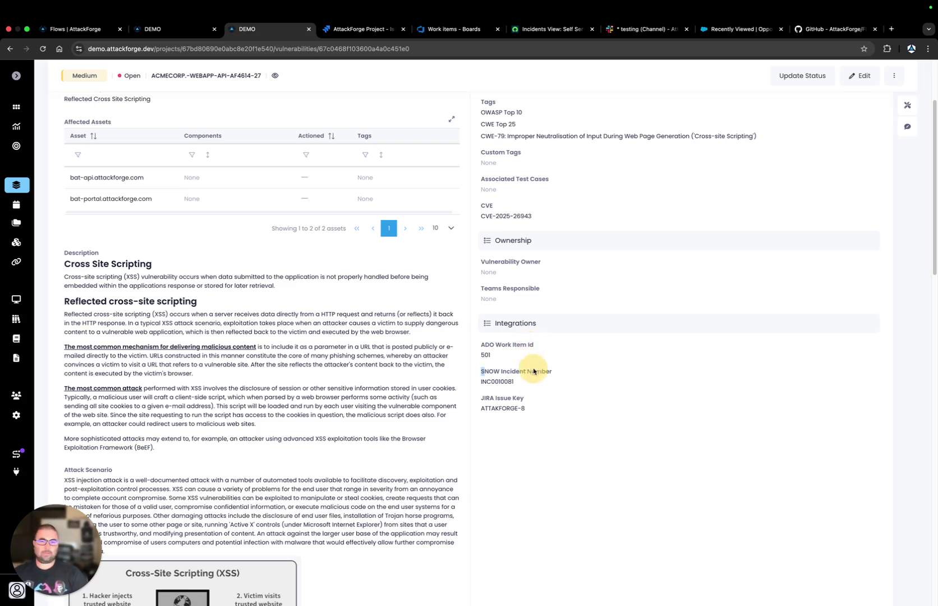
{"action": "double_click", "coordinate": [501, 387]}
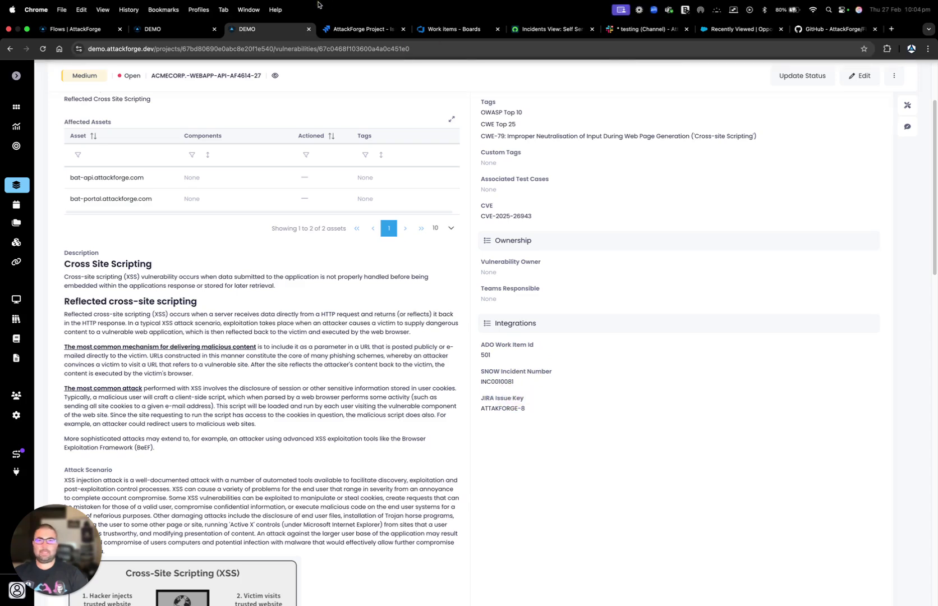
- Switch to Jira to list all AttackForge Project issues, and to Azure DevOps to view the vulnerabilities project's work items
{"action": "left_click", "coordinate": [345, 34]}
{"action": "left_click", "coordinate": [57, 180]}
{"action": "left_click", "coordinate": [51, 165]}
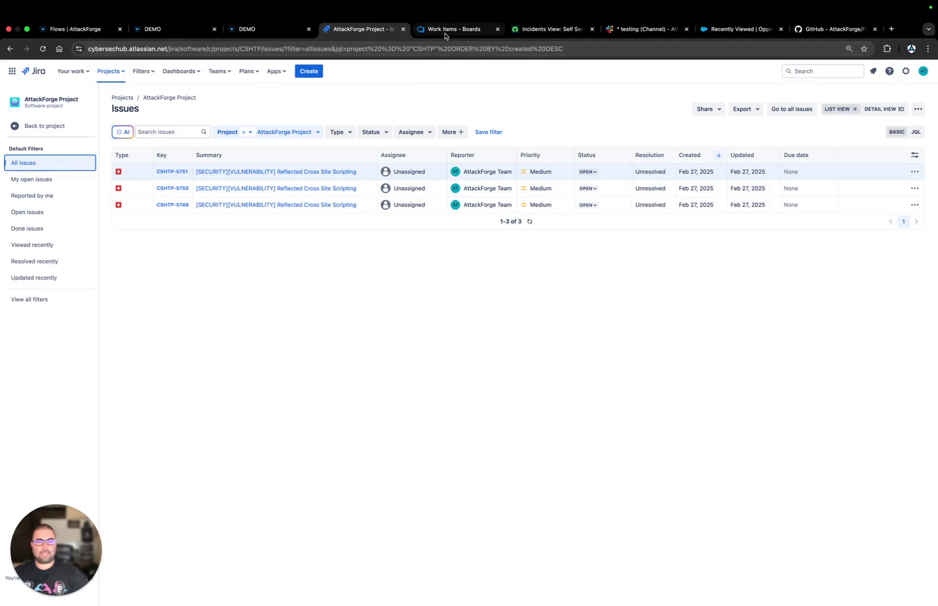
{"action": "left_click", "coordinate": [445, 36]}
{"action": "left_click", "coordinate": [66, 164]}
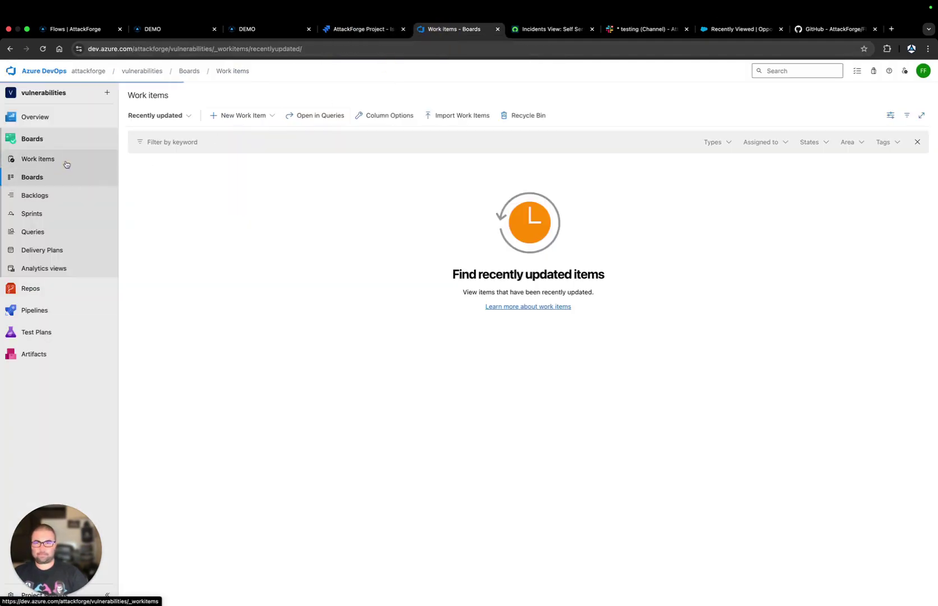
- Reload the ServiceNow incidents list, and switch to Slack to check the testing channel's messages
{"action": "left_click", "coordinate": [536, 32]}
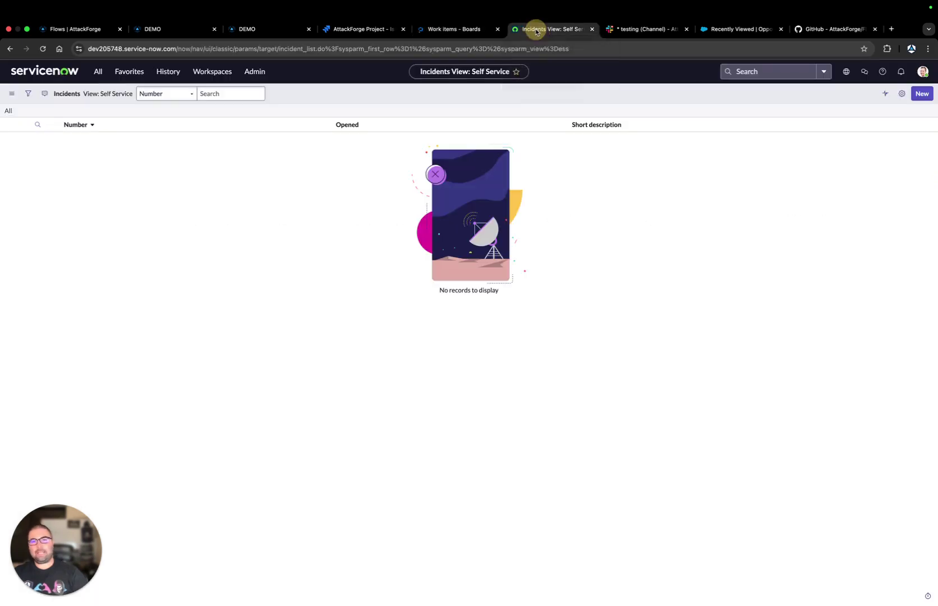
{"action": "left_click", "coordinate": [188, 47]}
{"action": "key", "text": "Return"}
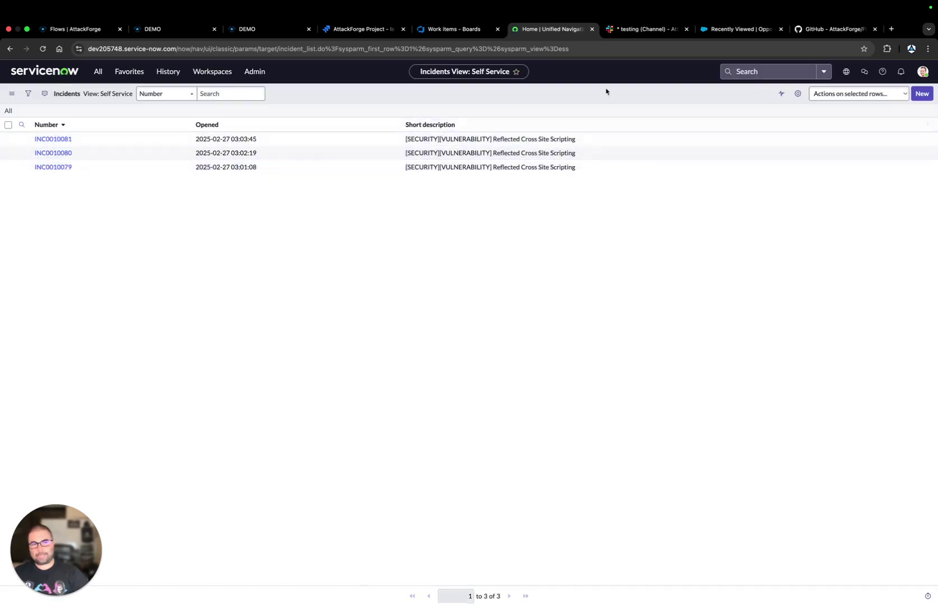
{"action": "left_click", "coordinate": [638, 31]}
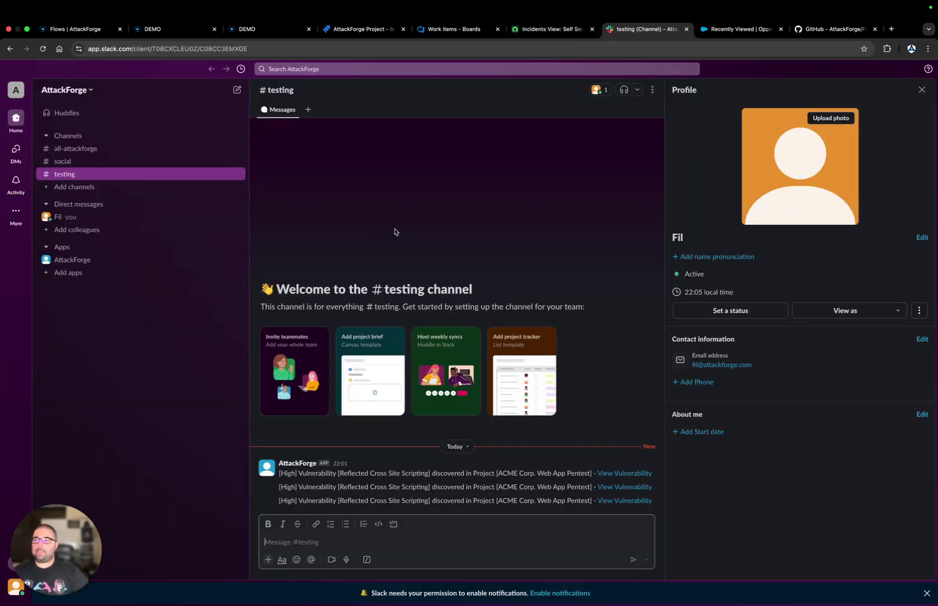
- Return to AttackForge's flows and review the Create JIRA Issue flow's trigger event and actions
{"action": "left_click", "coordinate": [180, 29]}
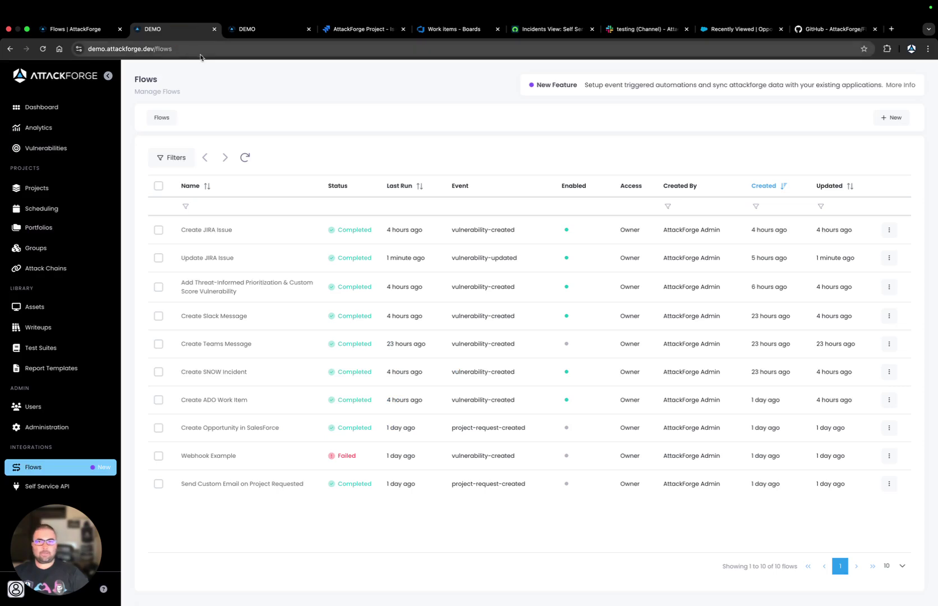
{"action": "left_click", "coordinate": [209, 231]}
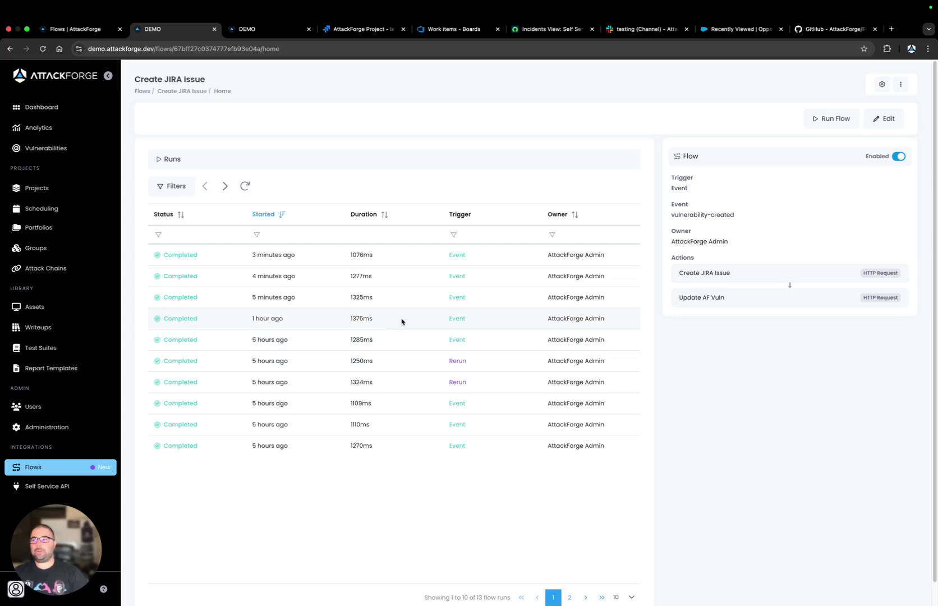
{"action": "left_click_drag", "start_coordinate": [671, 213], "coordinate": [732, 214]}
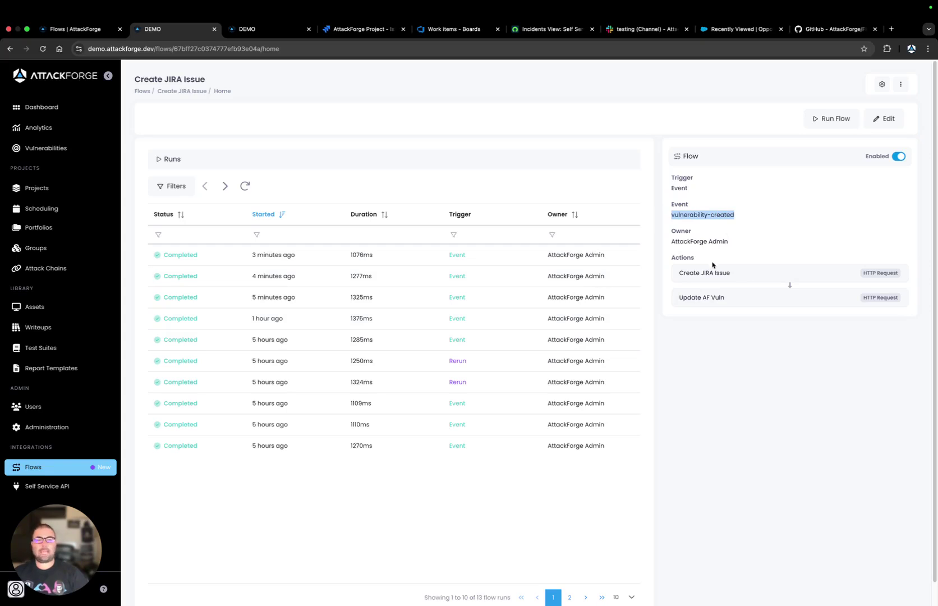
{"action": "left_click_drag", "start_coordinate": [679, 273], "coordinate": [727, 275]}
{"action": "left_click_drag", "start_coordinate": [682, 297], "coordinate": [714, 299]}
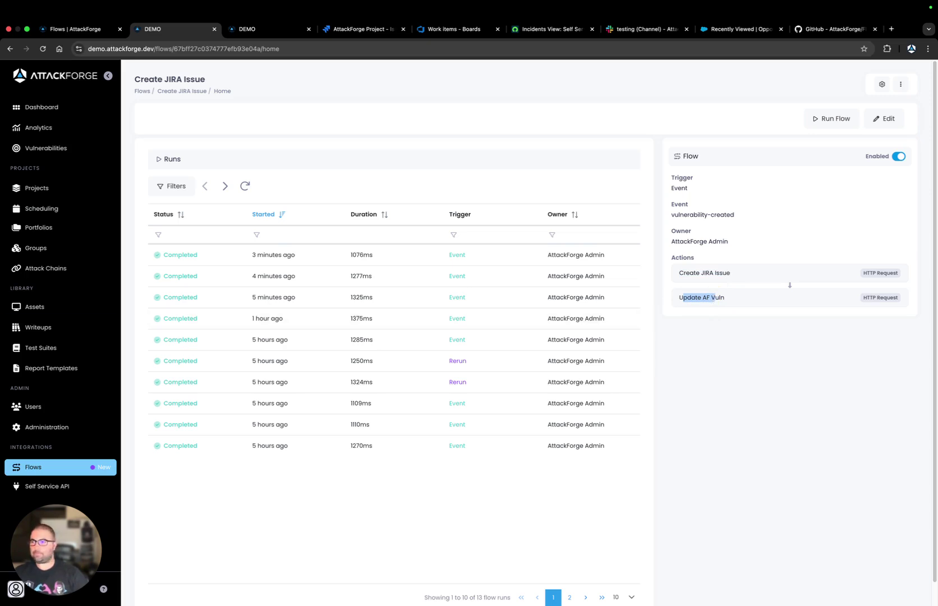
- Open the flow's most recent run and inspect the Create JIRA Issue action's data, HTTP exchange and logs
{"action": "left_click", "coordinate": [237, 254]}
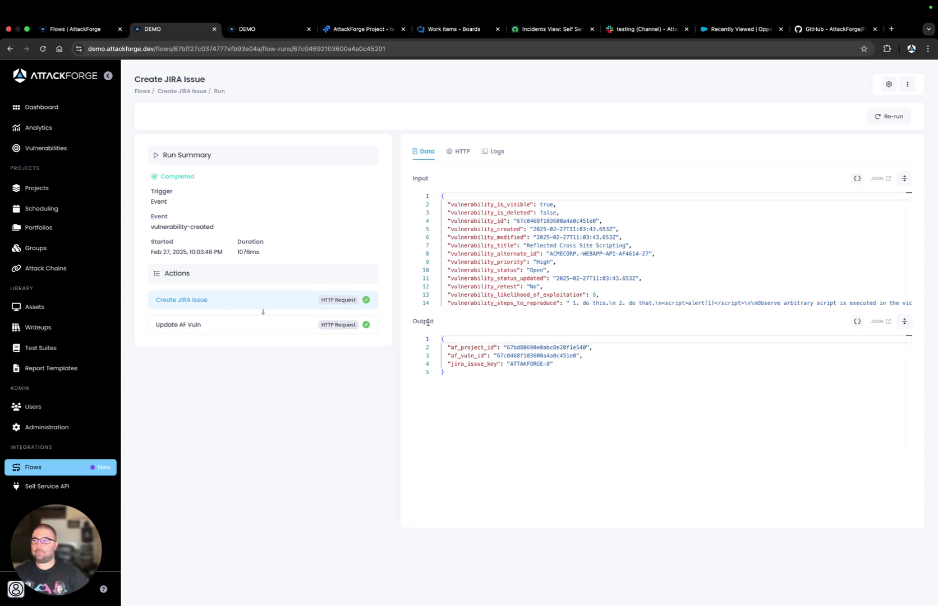
{"action": "left_click", "coordinate": [457, 152]}
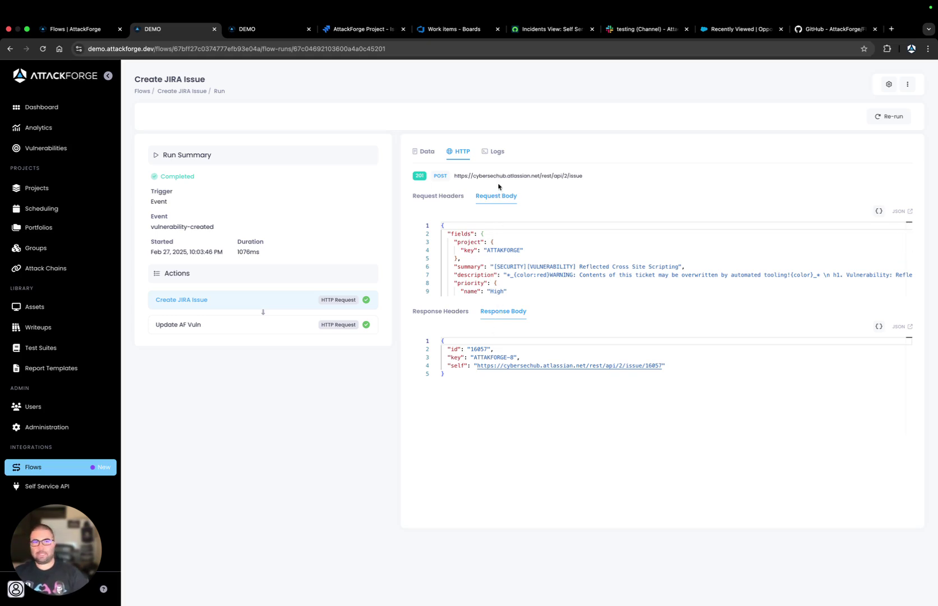
{"action": "left_click", "coordinate": [490, 153]}
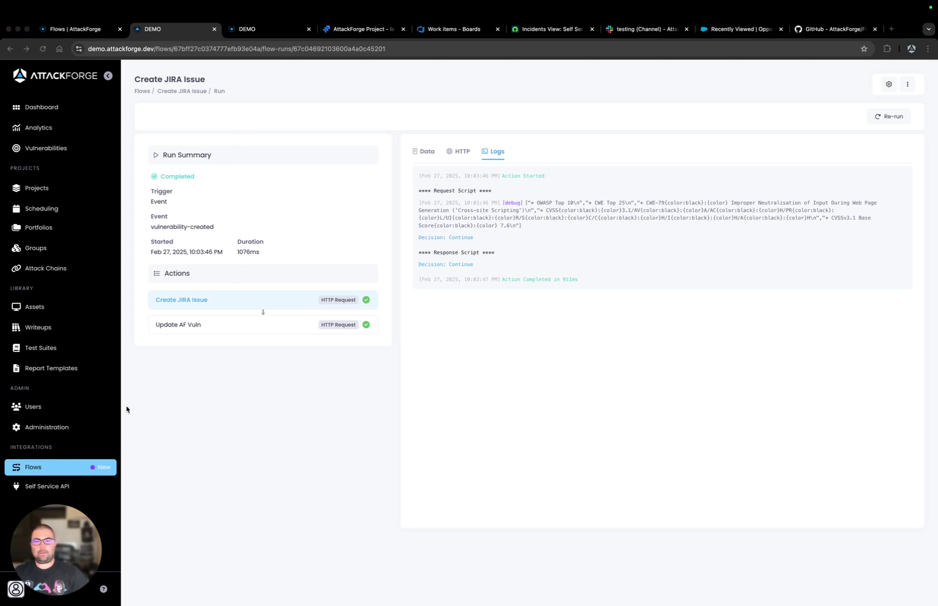
- Open the Create JIRA Issue flow for editing and review the full request script of its Create JIRA Issue action
{"action": "left_click", "coordinate": [197, 92]}
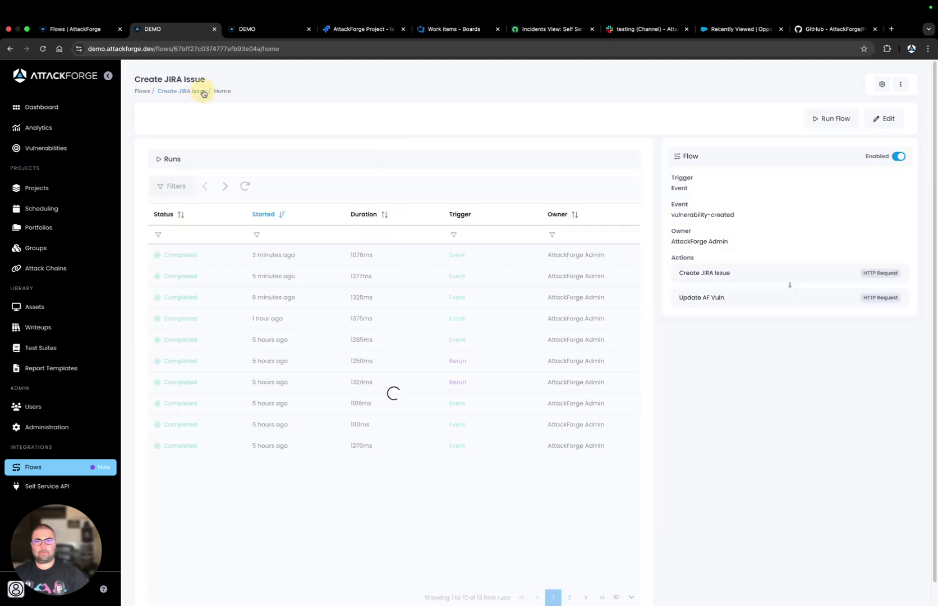
{"action": "left_click", "coordinate": [876, 120]}
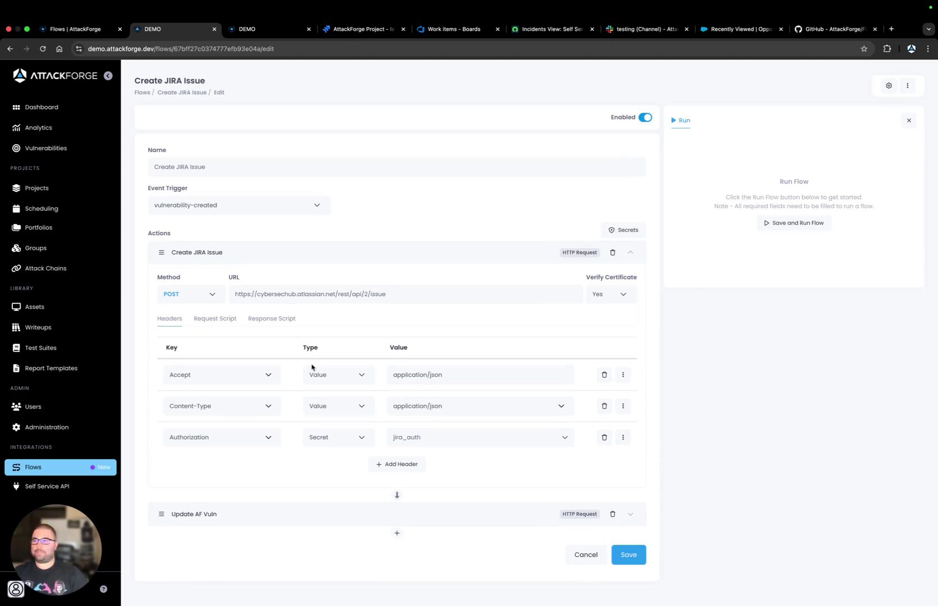
{"action": "left_click", "coordinate": [222, 327]}
{"action": "left_click", "coordinate": [249, 367]}
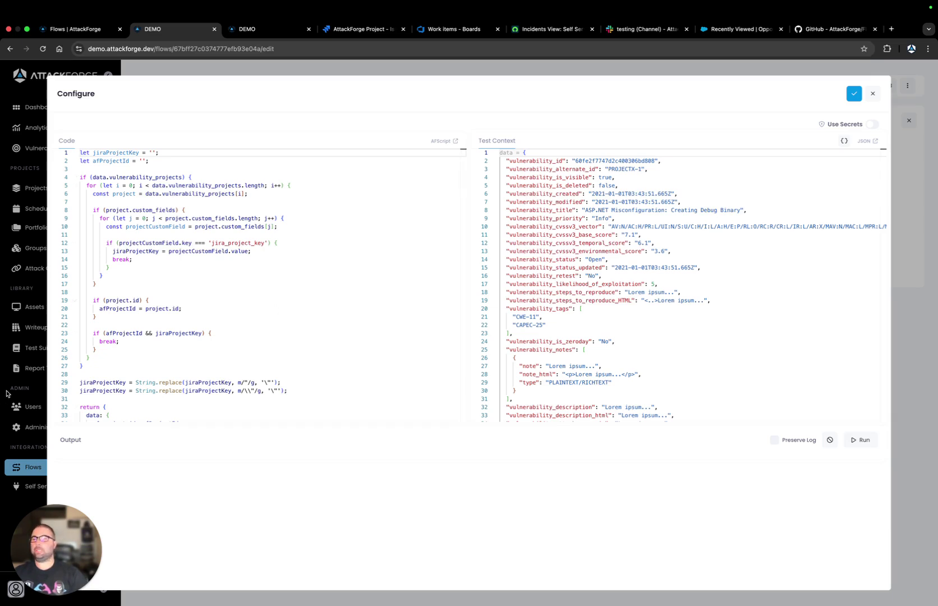
{"action": "scroll", "coordinate": [247, 342], "scroll_direction": "down", "scroll_amount": 5}
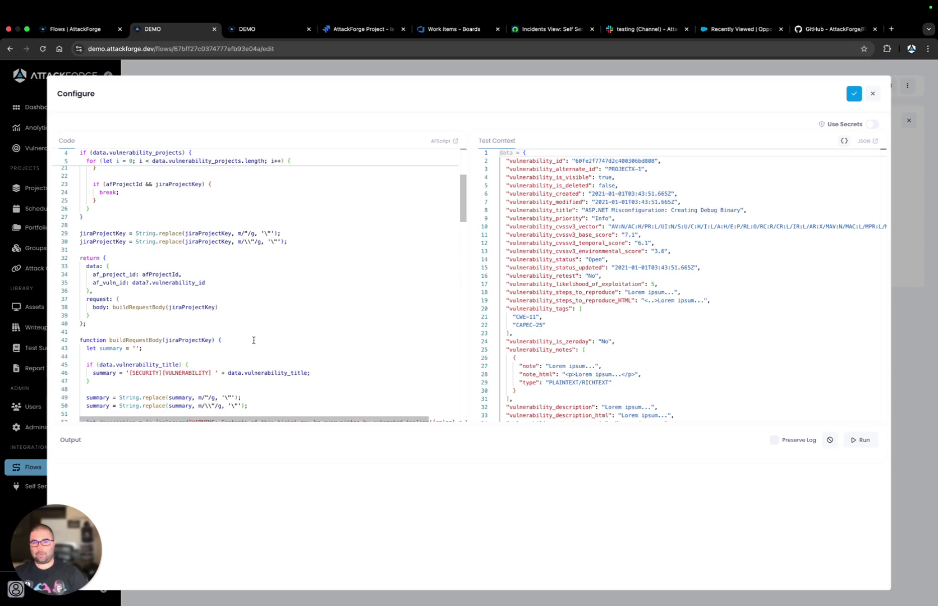
{"action": "scroll", "coordinate": [258, 337], "scroll_direction": "down", "scroll_amount": 4}
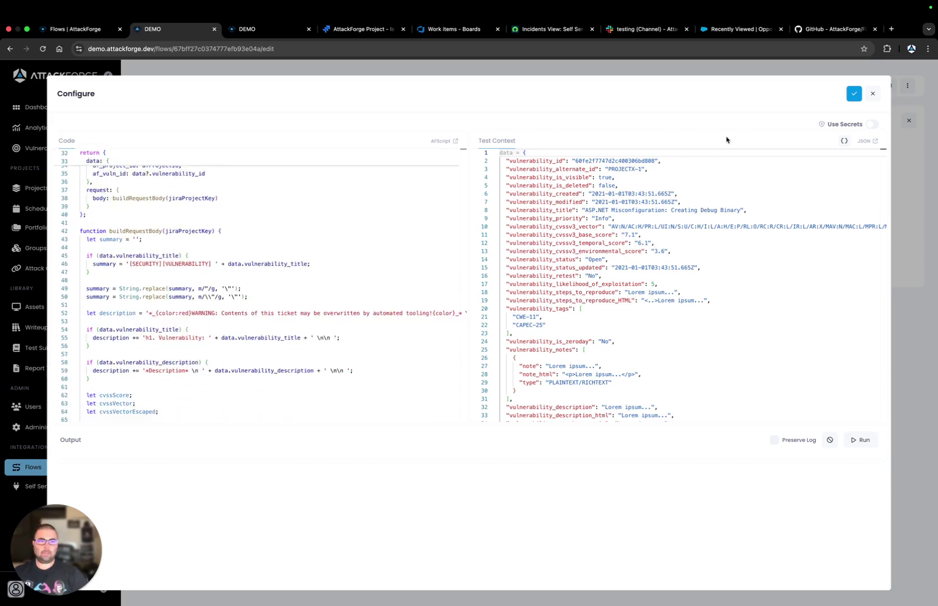
{"action": "left_click", "coordinate": [872, 94]}
- Review the Create JIRA Issue action's response script, enabling Use Secrets to view the secrets available to the code
{"action": "left_click", "coordinate": [277, 320]}
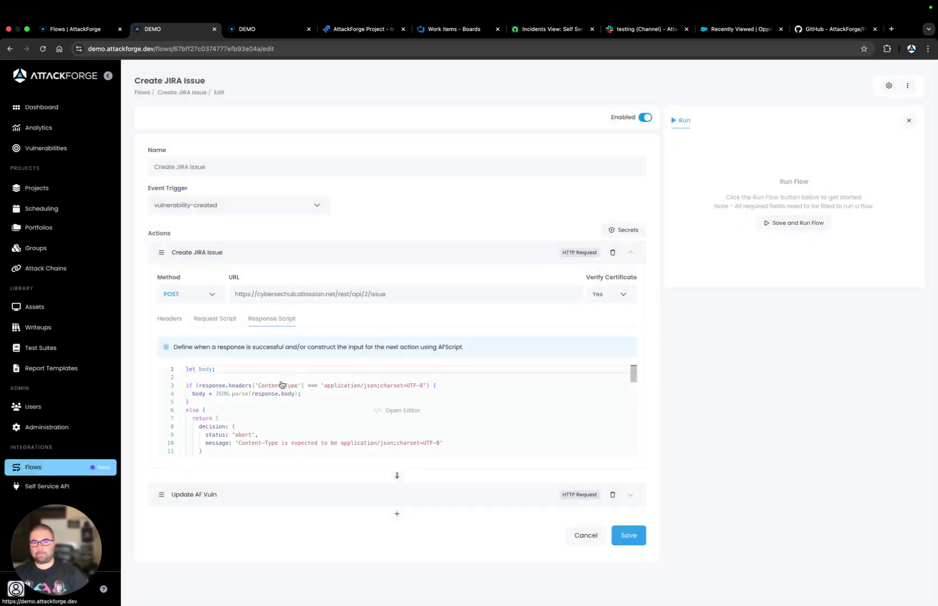
{"action": "left_click", "coordinate": [279, 385]}
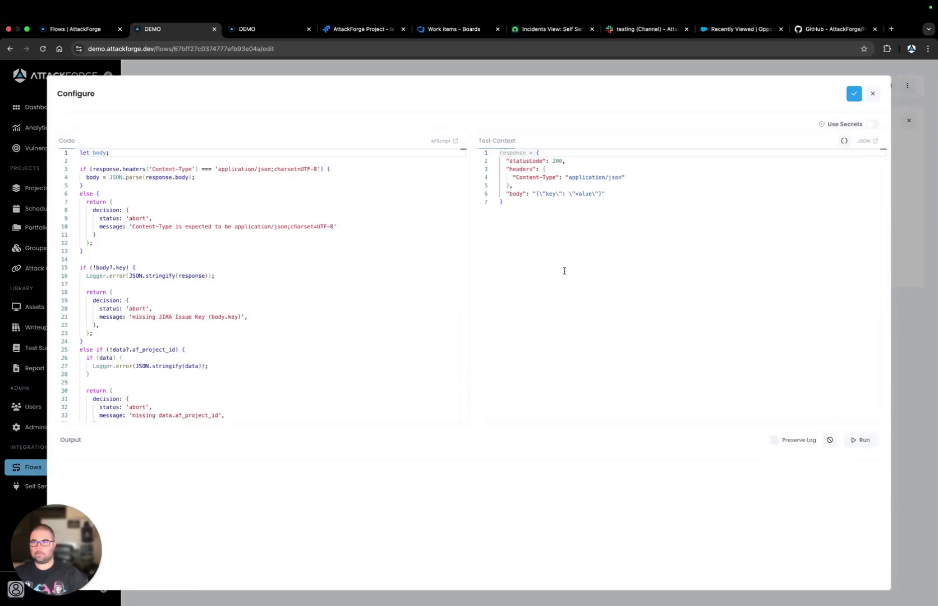
{"action": "left_click", "coordinate": [872, 124]}
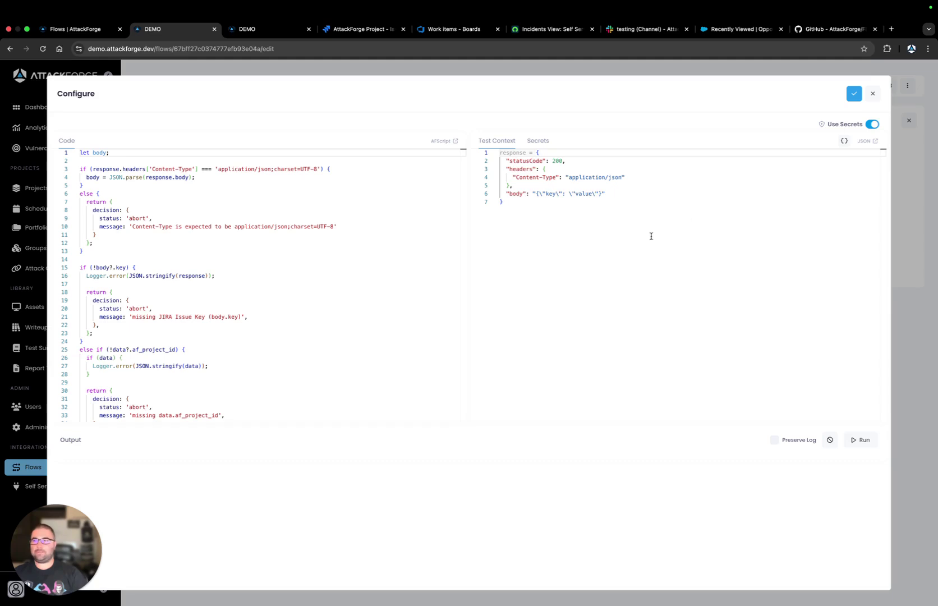
{"action": "left_click", "coordinate": [537, 141]}
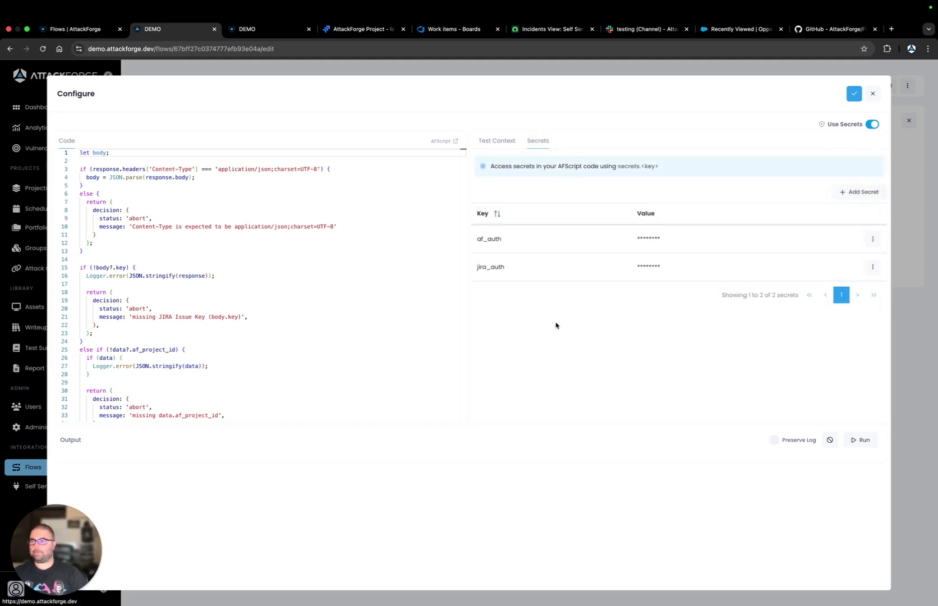
{"action": "left_click", "coordinate": [872, 93]}
- Leave the flow editor without saving, and view the flow's access settings and its export option
{"action": "left_click", "coordinate": [908, 87]}
{"action": "left_click", "coordinate": [881, 105]}
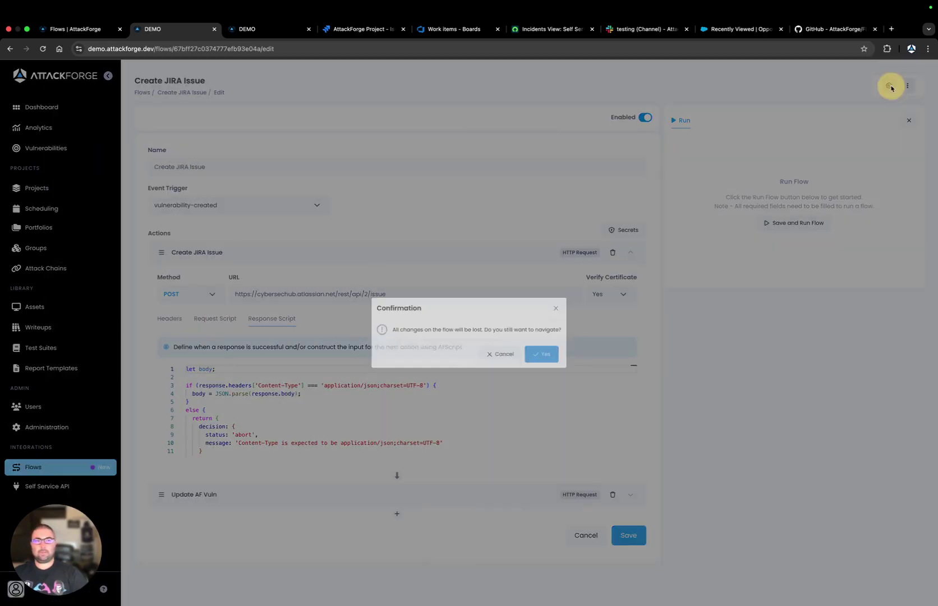
{"action": "left_click", "coordinate": [555, 356]}
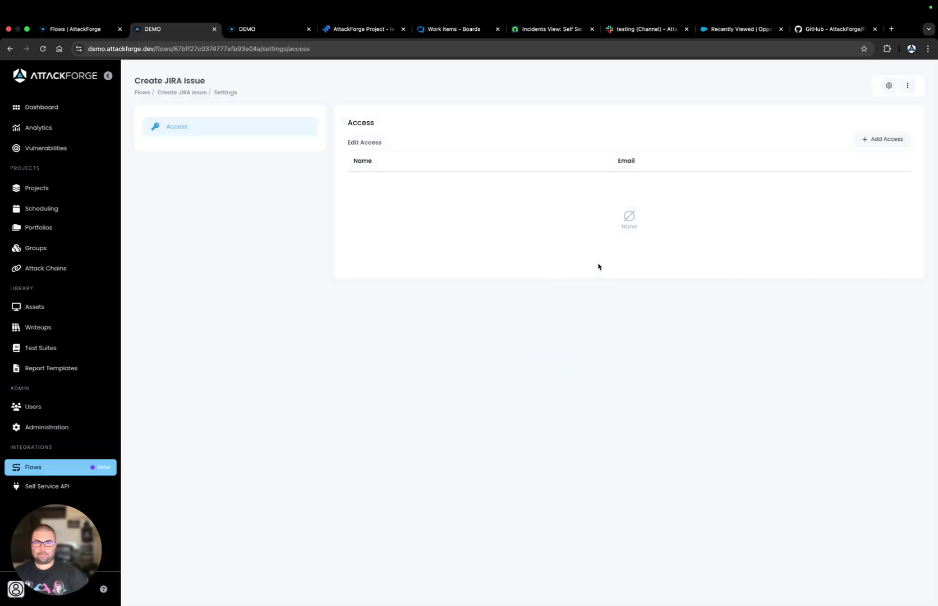
{"action": "left_click", "coordinate": [906, 88]}
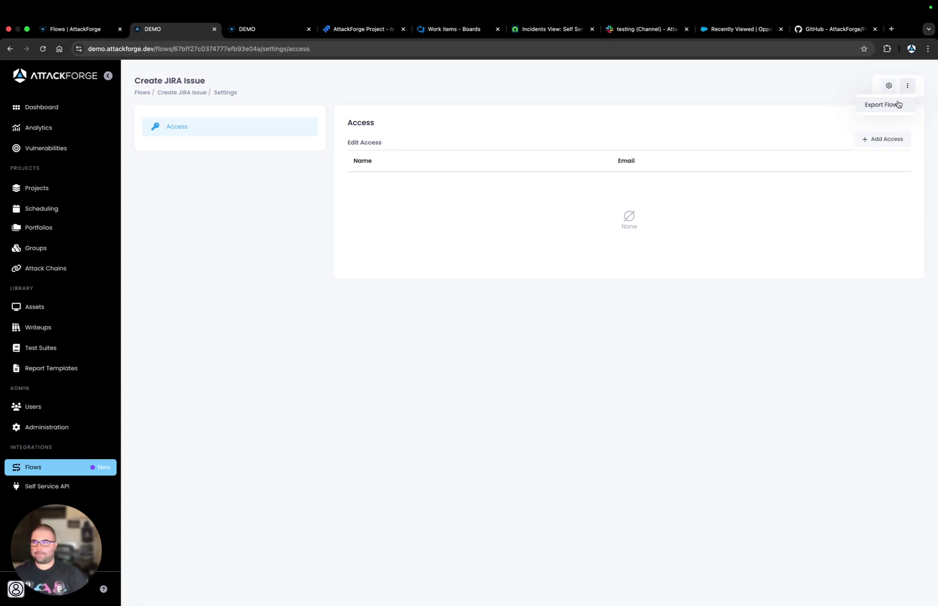
- View the AttackForge Flows repository on GitHub, and switch to the Flows support documentation to read the Create JIRA Issue example and overview
{"action": "left_click", "coordinate": [830, 33]}
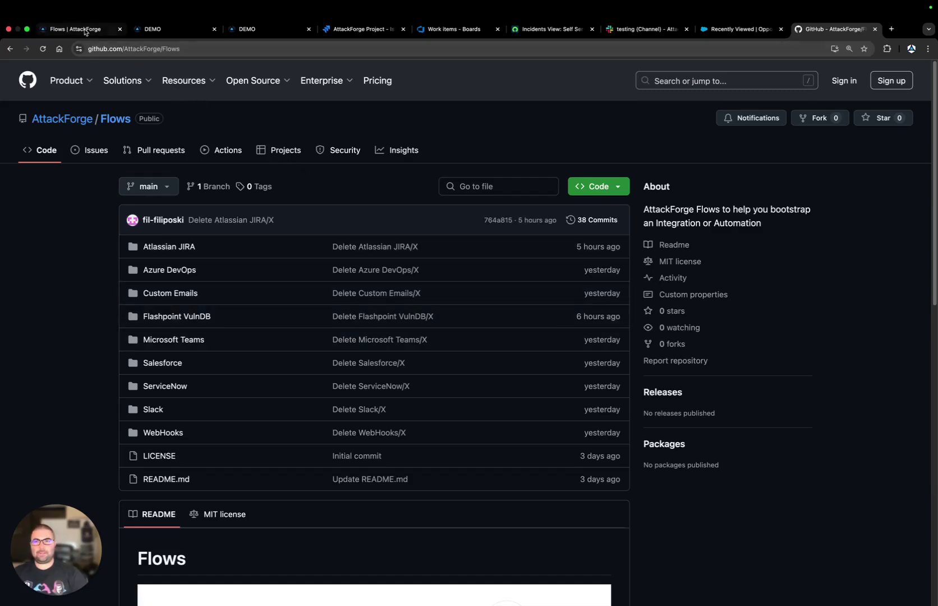
{"action": "left_click", "coordinate": [67, 28]}
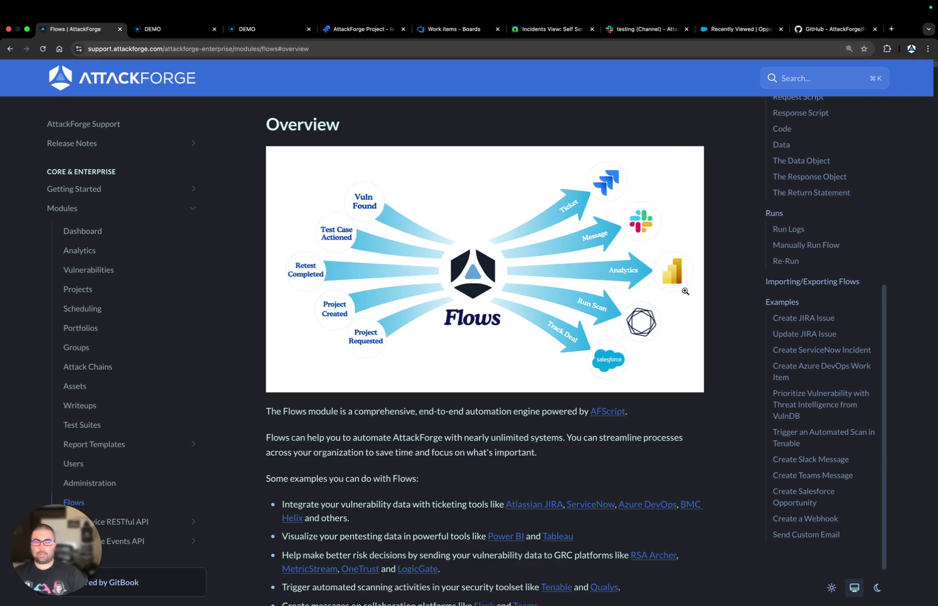
{"action": "left_click", "coordinate": [808, 324]}
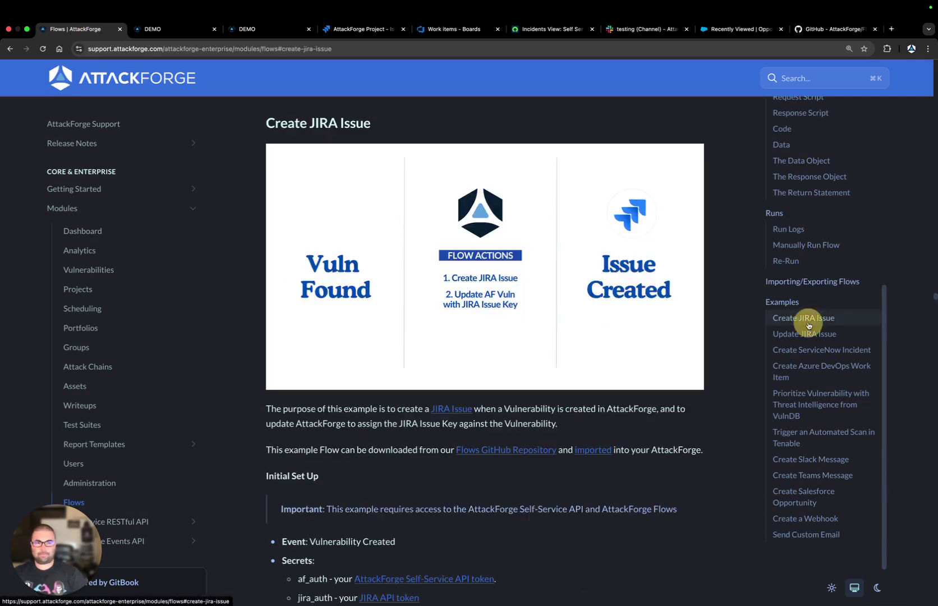
{"action": "scroll", "coordinate": [625, 337], "scroll_direction": "down", "scroll_amount": 15}
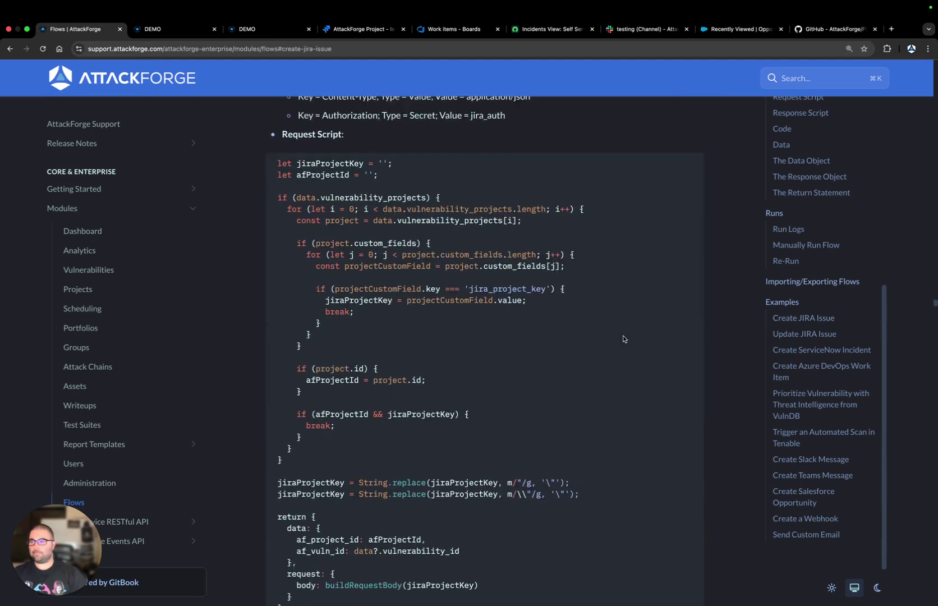
{"action": "scroll", "coordinate": [824, 145], "scroll_direction": "up", "scroll_amount": 8}
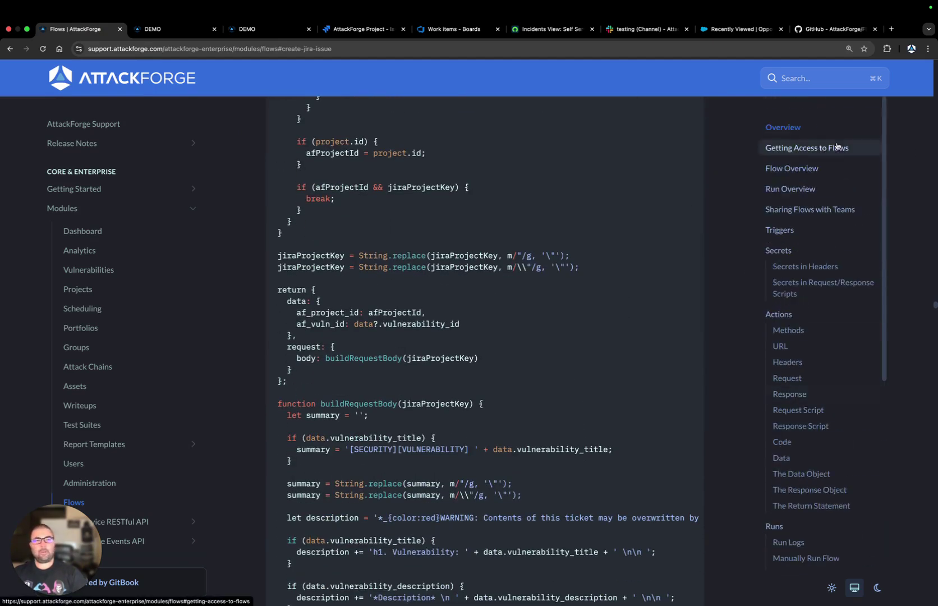
{"action": "left_click", "coordinate": [814, 135]}
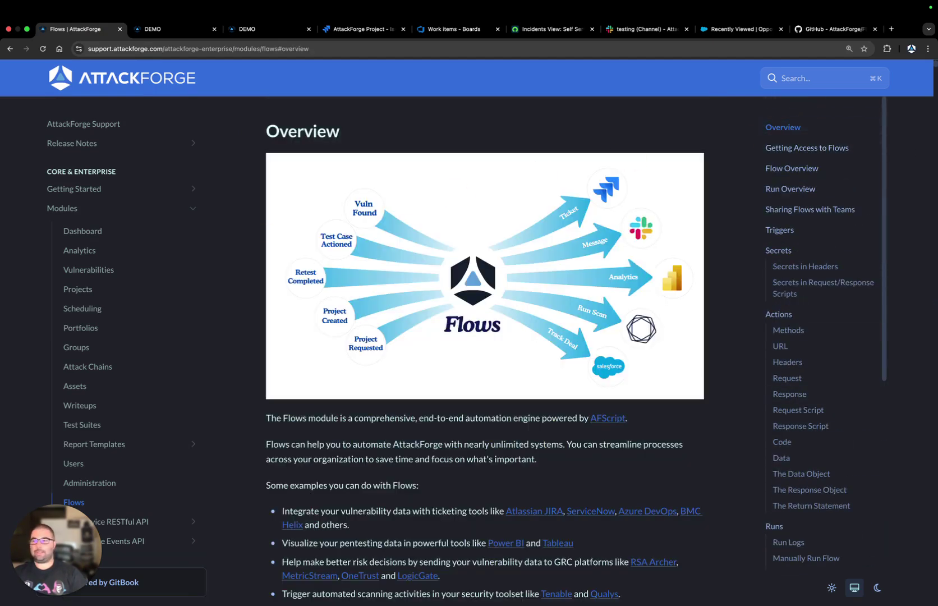